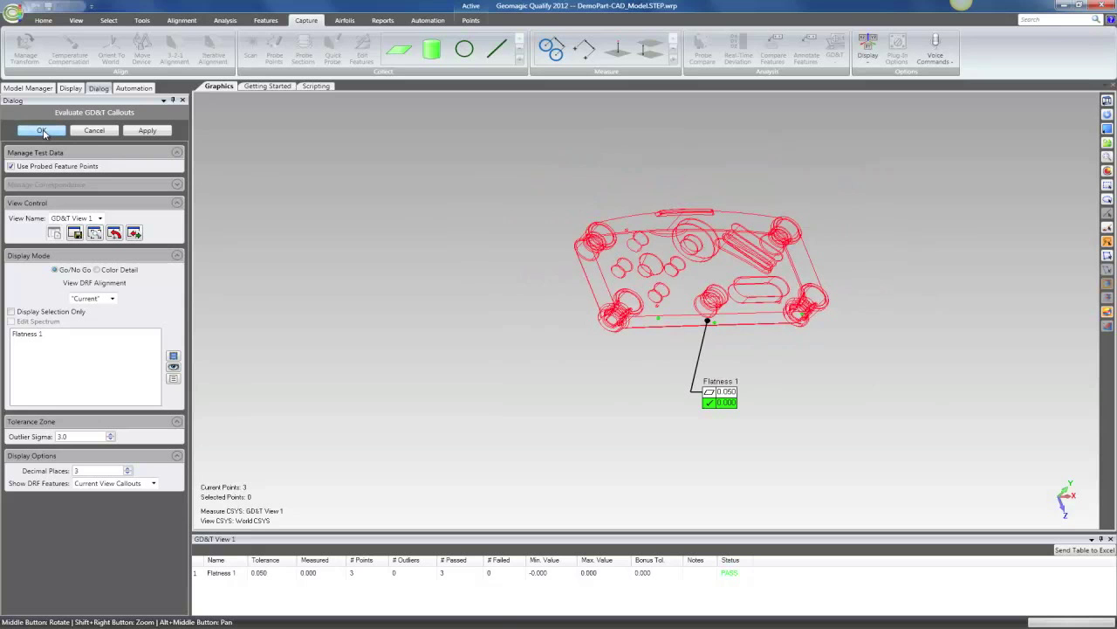
Close the Flatness 1 evaluation, which passes its 0.050 tolerance
left_click(42, 131)
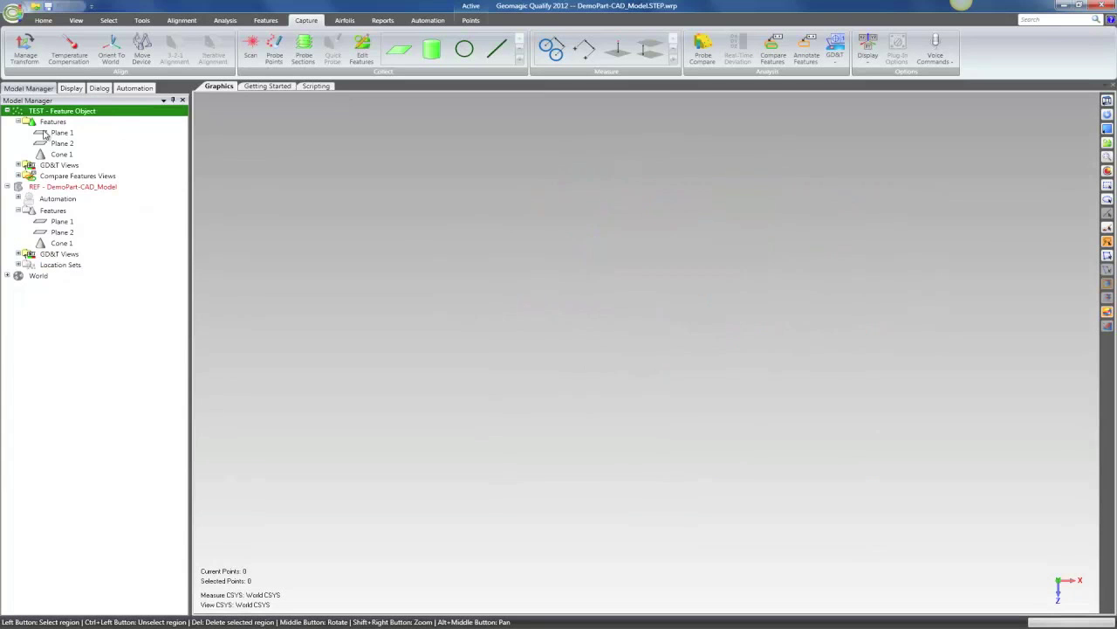
Show the DemoPart-CAD_Model reference part and orbit it into a three-quarter view
left_click(45, 188)
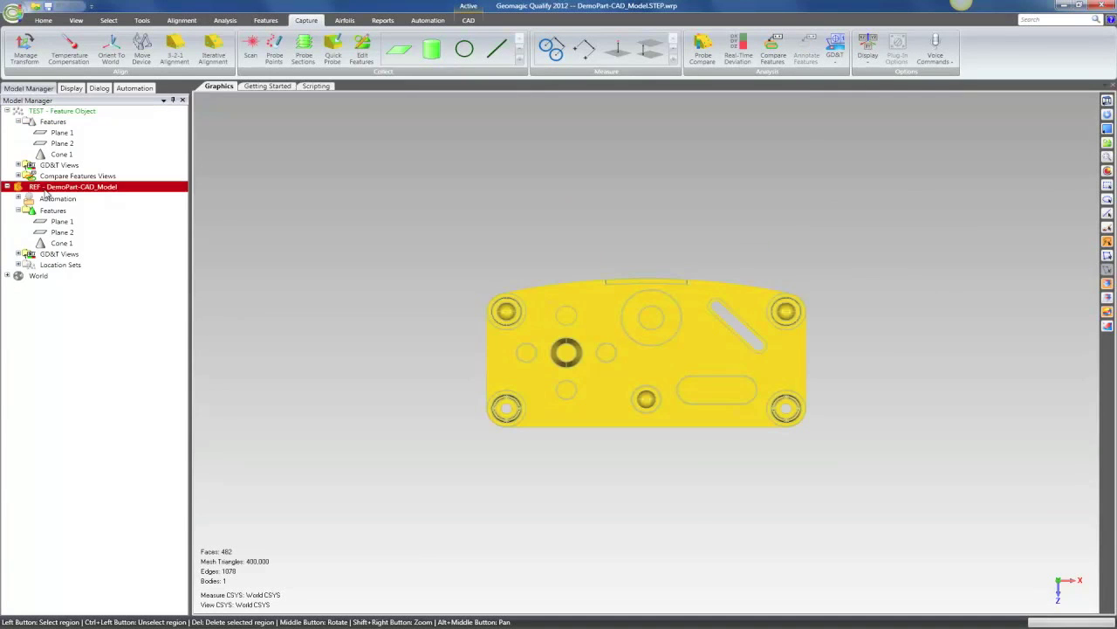
mouse_move(671, 422)
middle_mouse_down()
mouse_move(576, 353)
mouse_move(592, 354)
middle_mouse_up()
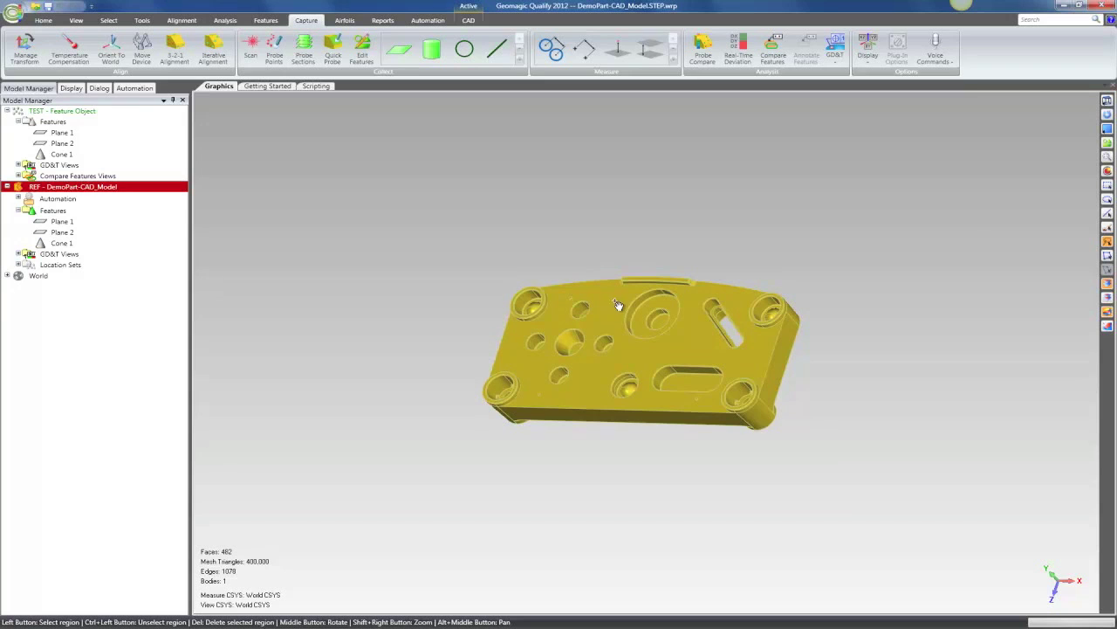
mouse_move(640, 307)
middle_mouse_down()
mouse_move(578, 281)
mouse_move(621, 298)
middle_mouse_up()
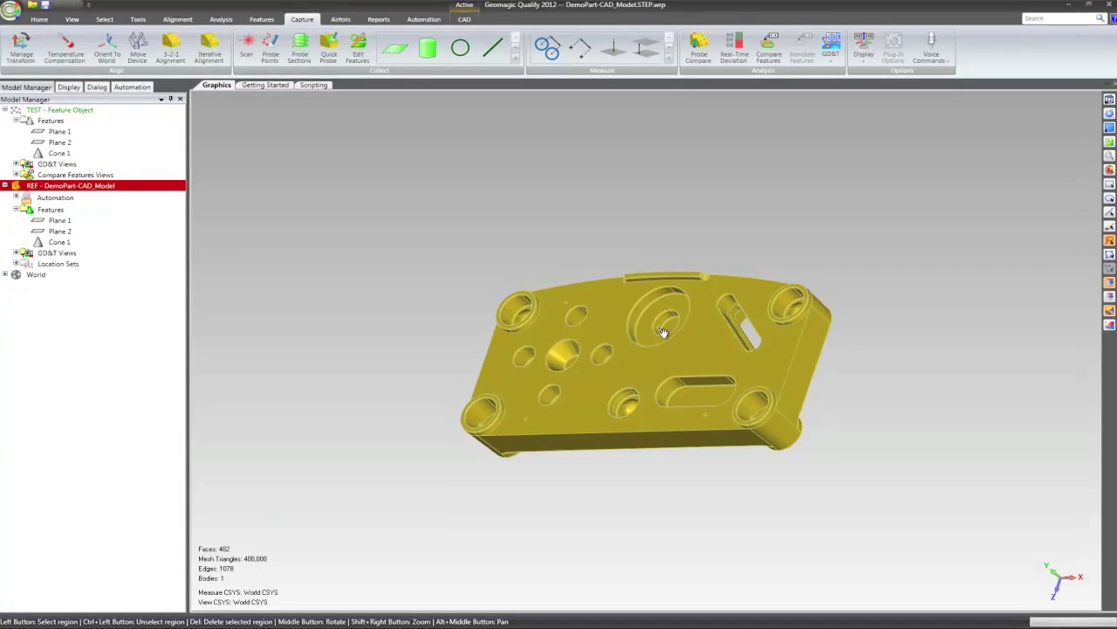
mouse_move(637, 332)
middle_mouse_down()
mouse_move(614, 324)
mouse_move(672, 341)
middle_mouse_up()
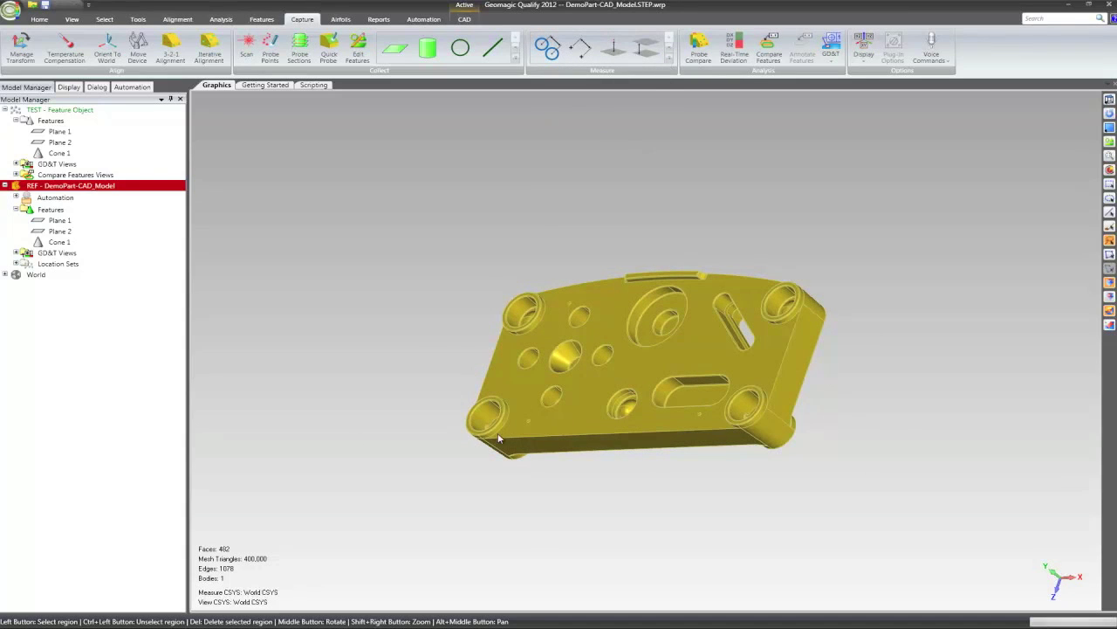
left_click(669, 58)
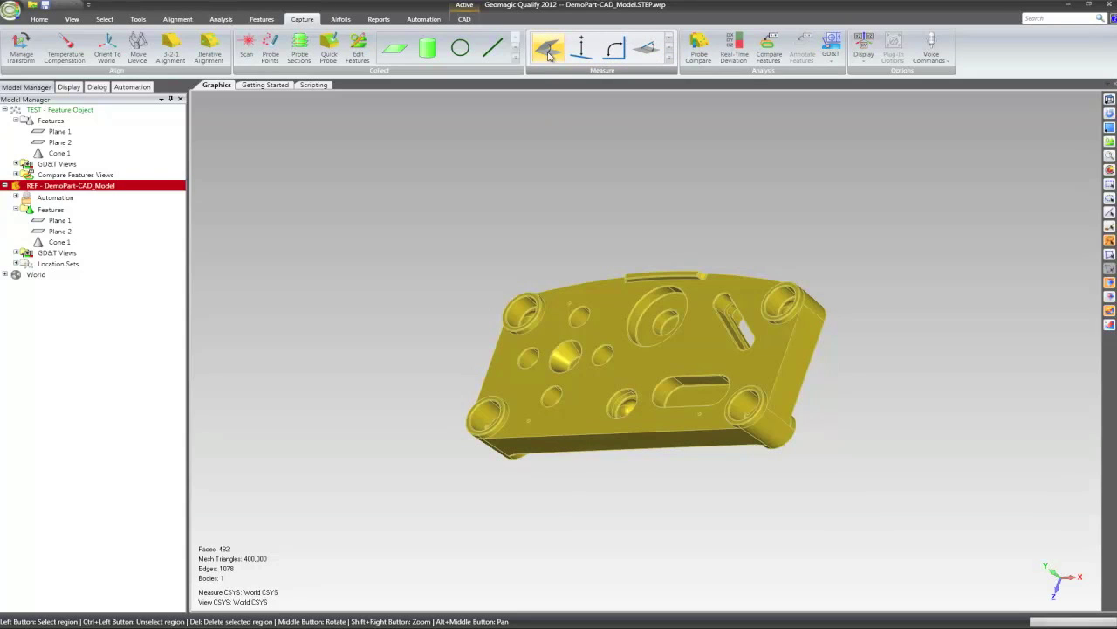
Probe four points on the part's top face to create a new plane against Plane 1
left_click(548, 55)
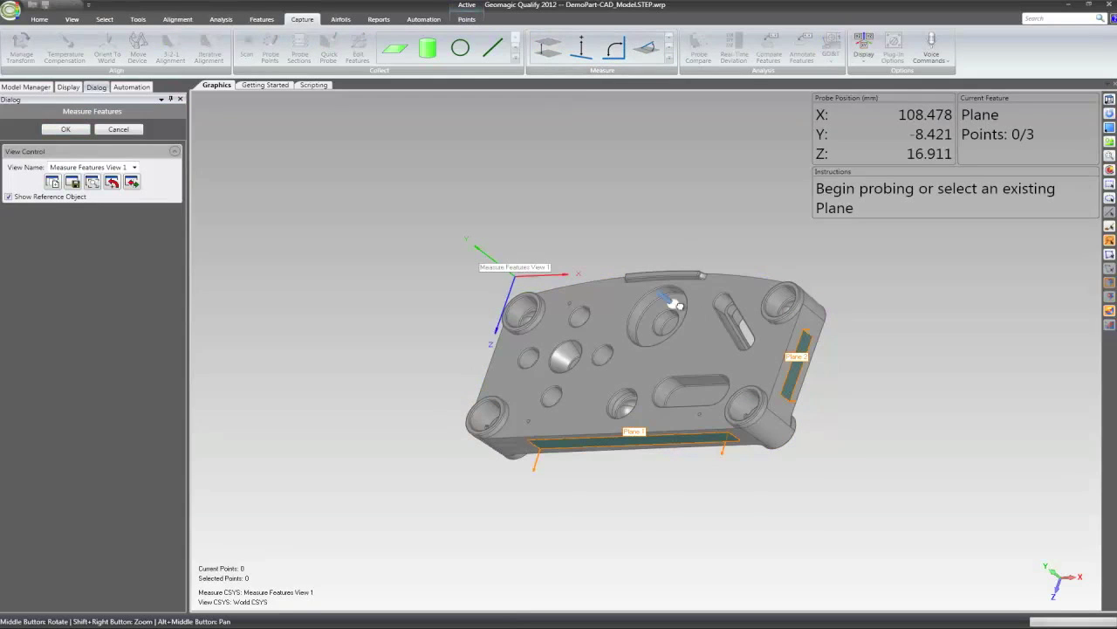
middle_click_drag(733, 323, 709, 280)
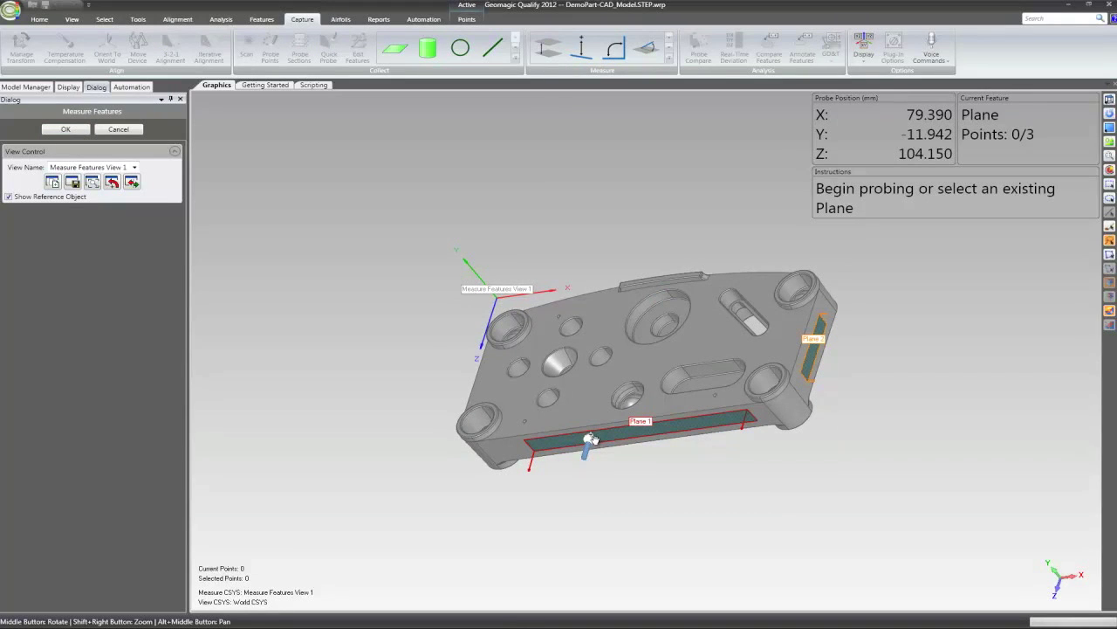
middle_click_drag(594, 436, 582, 351)
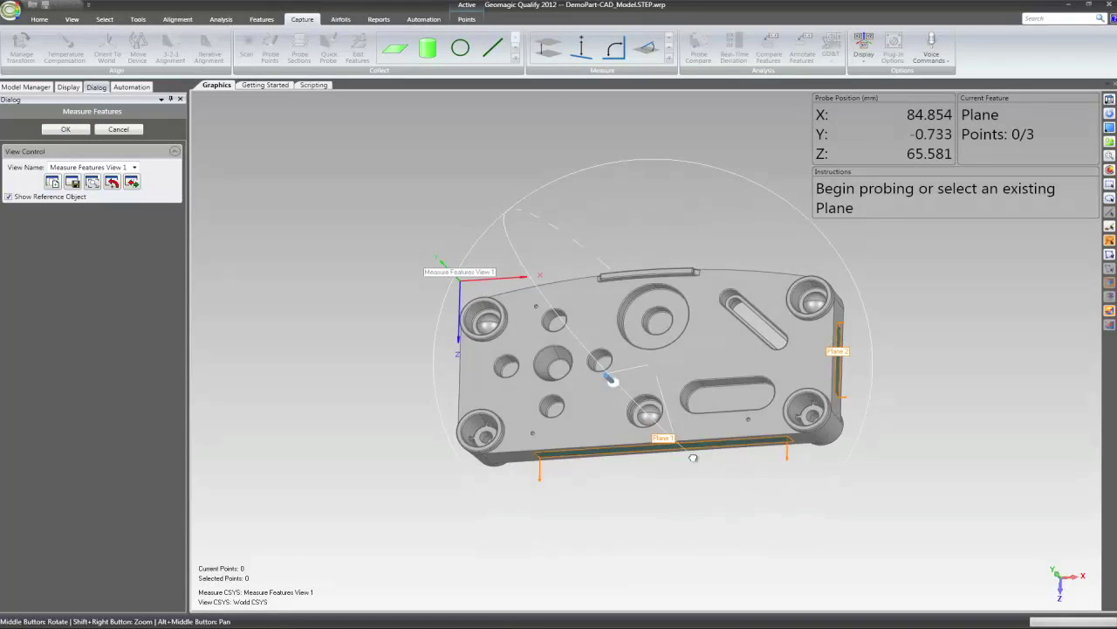
left_click(548, 293)
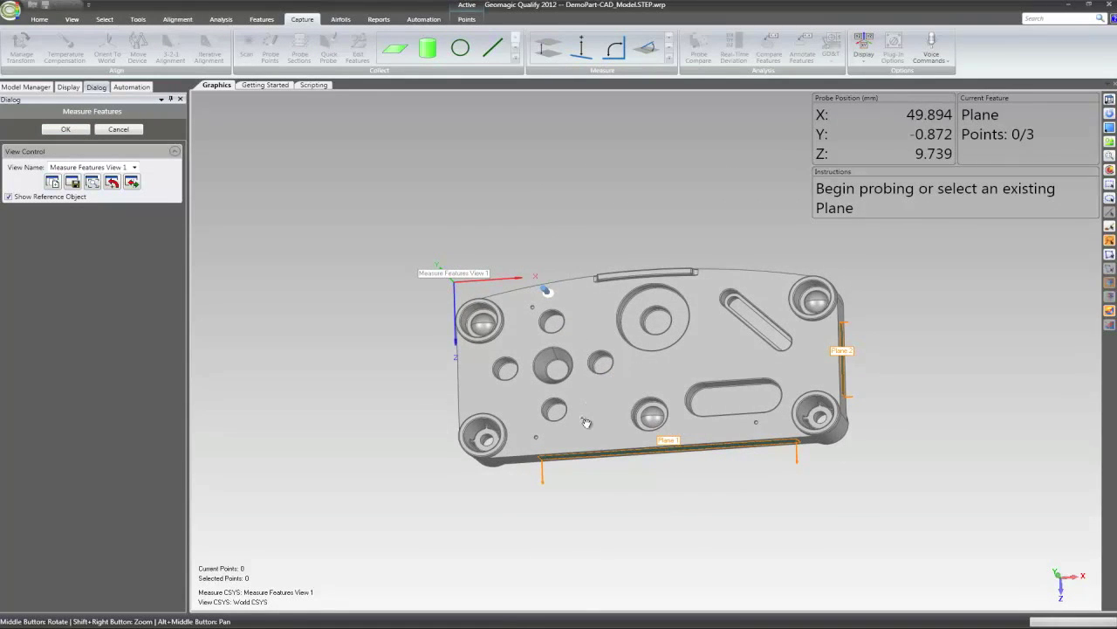
left_click(578, 427)
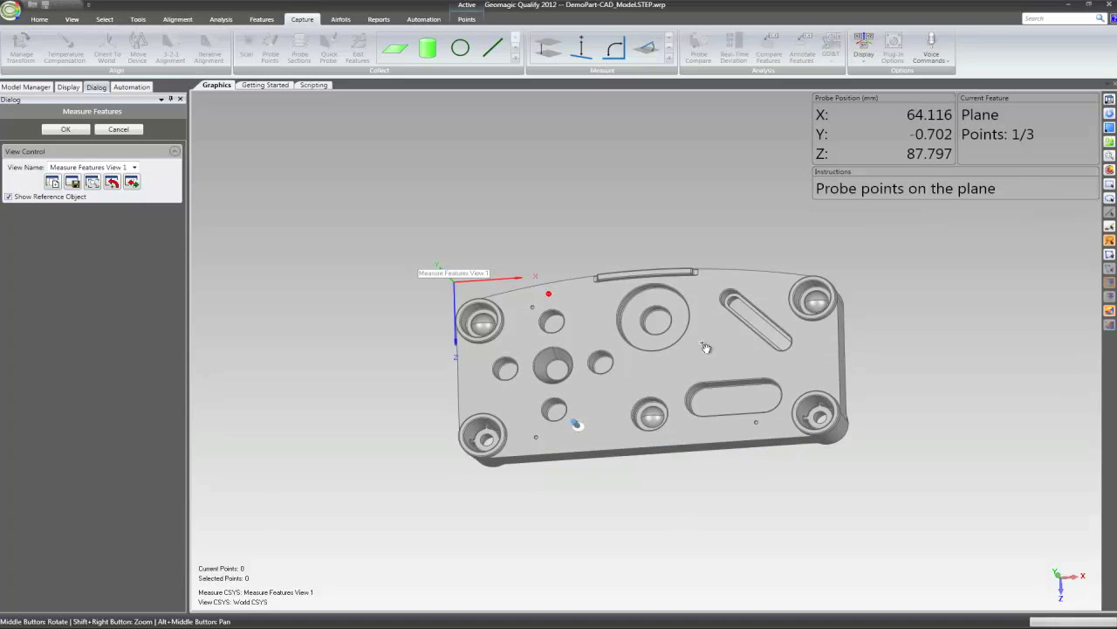
left_click(765, 289)
left_click(734, 431)
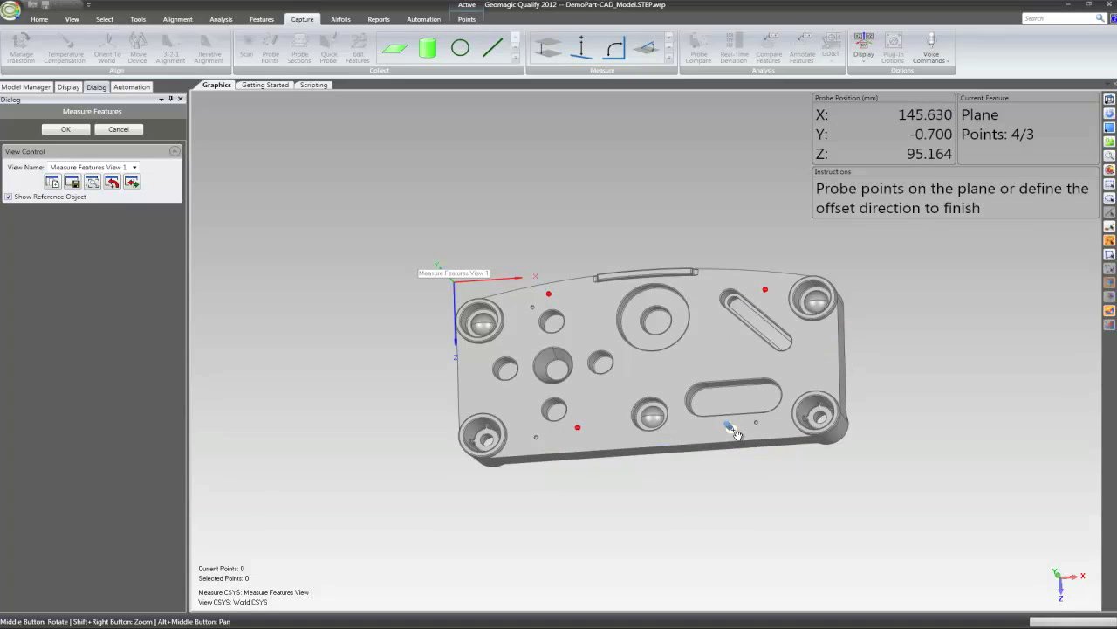
left_click(734, 431)
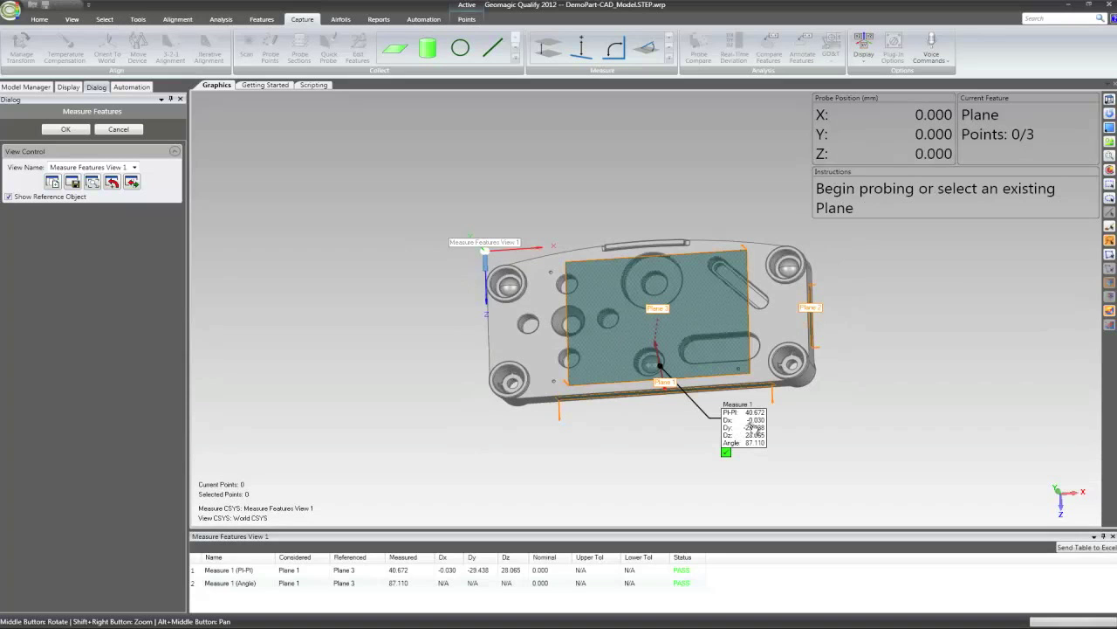
Move the Measure 1 callout clear of the part and accept the 87.110° angle measurement
scroll(725, 325, "up", 3)
middle_click_drag(644, 324, 706, 308)
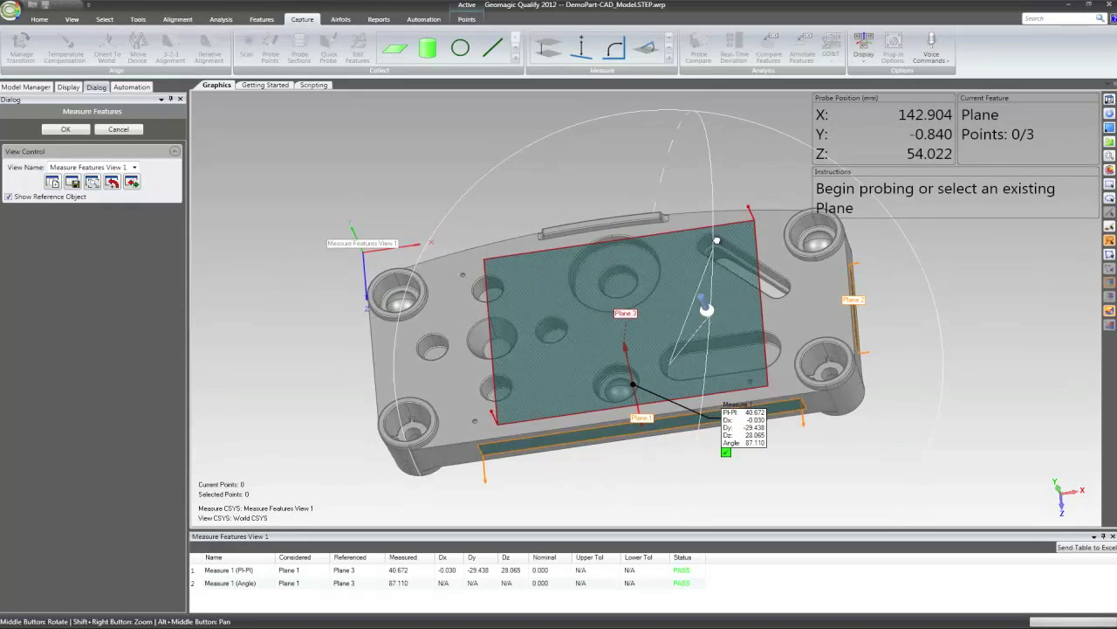
middle_click_drag(716, 240, 713, 224)
left_click_drag(743, 428, 904, 480)
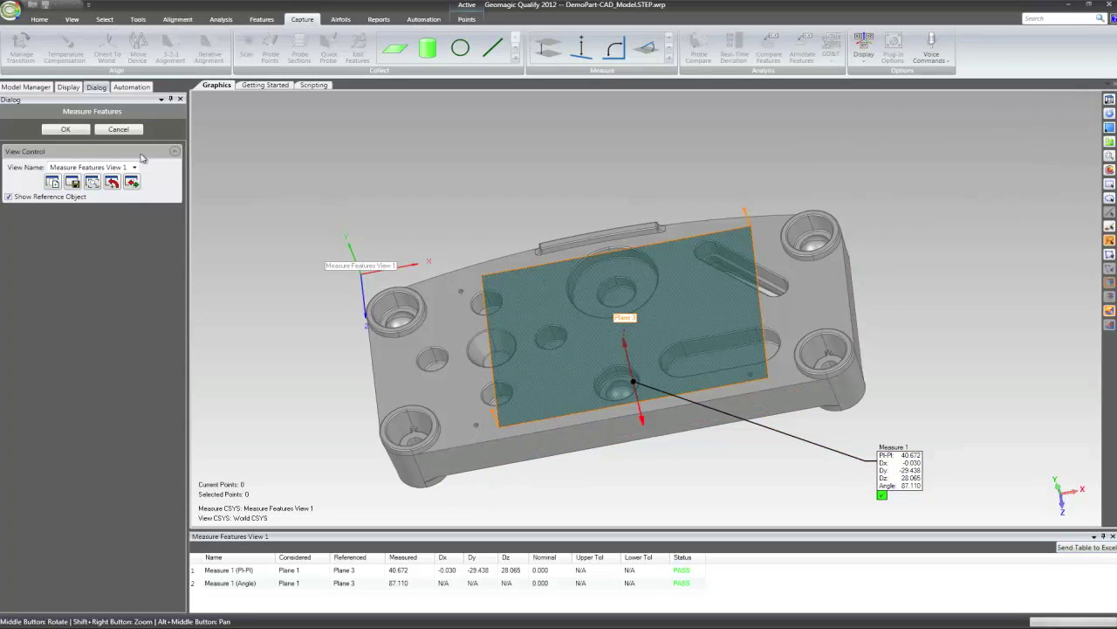
left_click(66, 130)
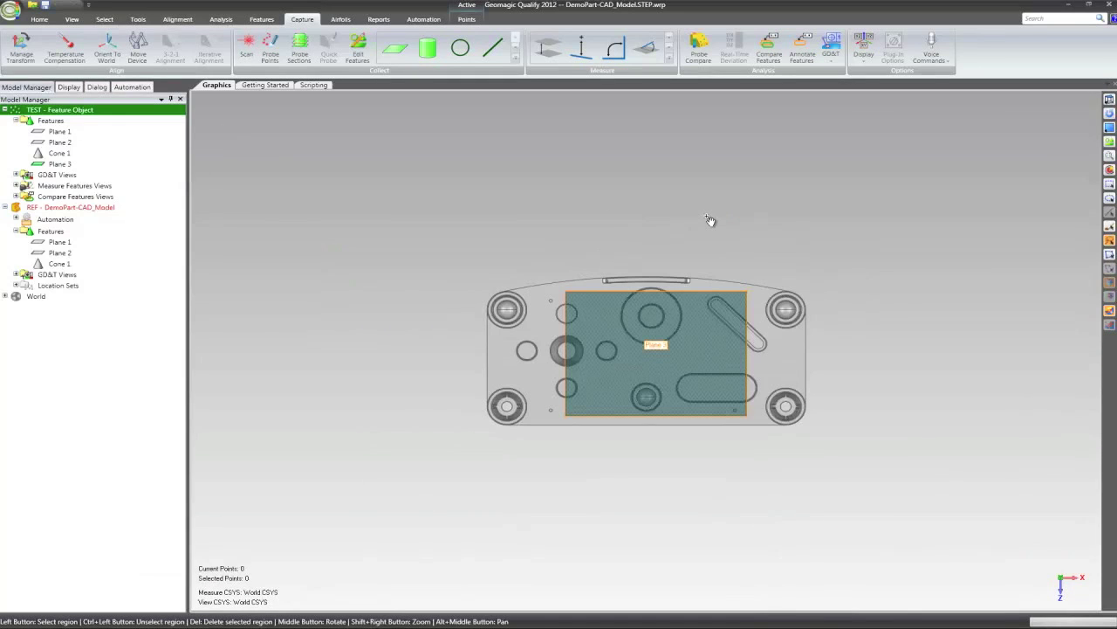
mouse_move(668, 314)
middle_mouse_down()
mouse_move(666, 276)
mouse_move(530, 395)
mouse_move(659, 344)
mouse_move(638, 399)
mouse_move(708, 427)
middle_mouse_up()
scroll(638, 399, "up", 3)
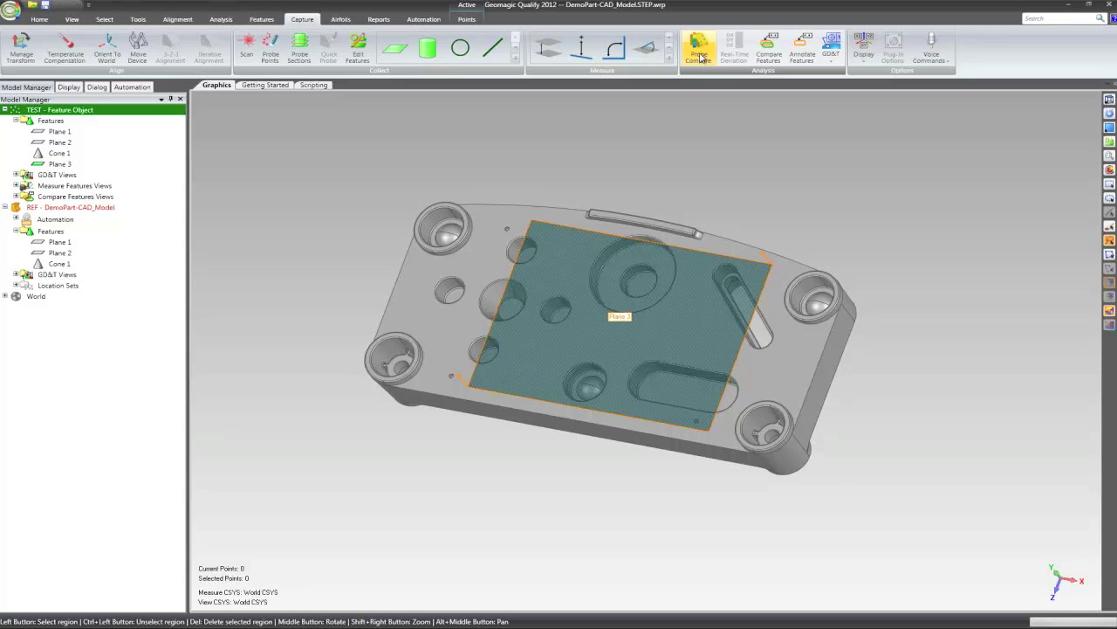
left_click(700, 58)
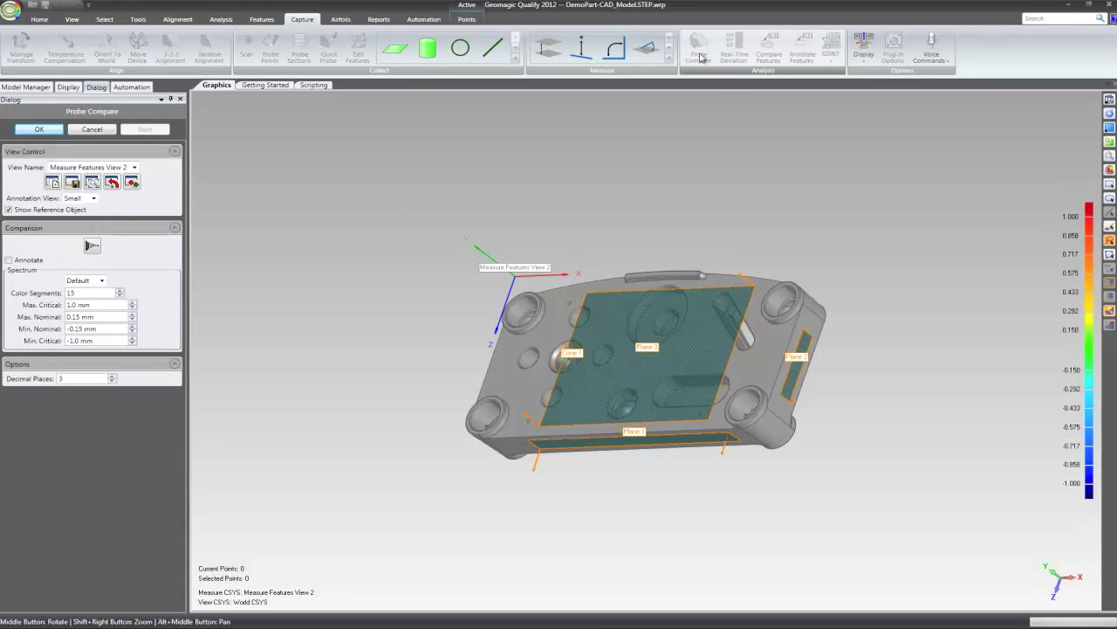
With annotations on, probe two deviation points on the large and front side planes
left_click(9, 260)
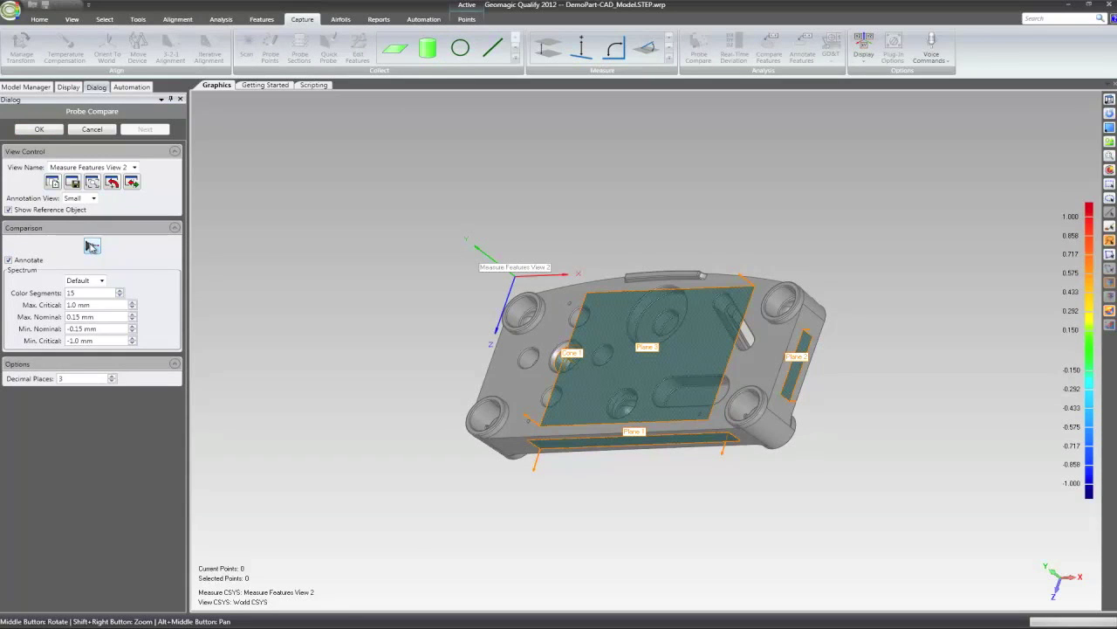
left_click(92, 246)
middle_click_drag(629, 403, 706, 419)
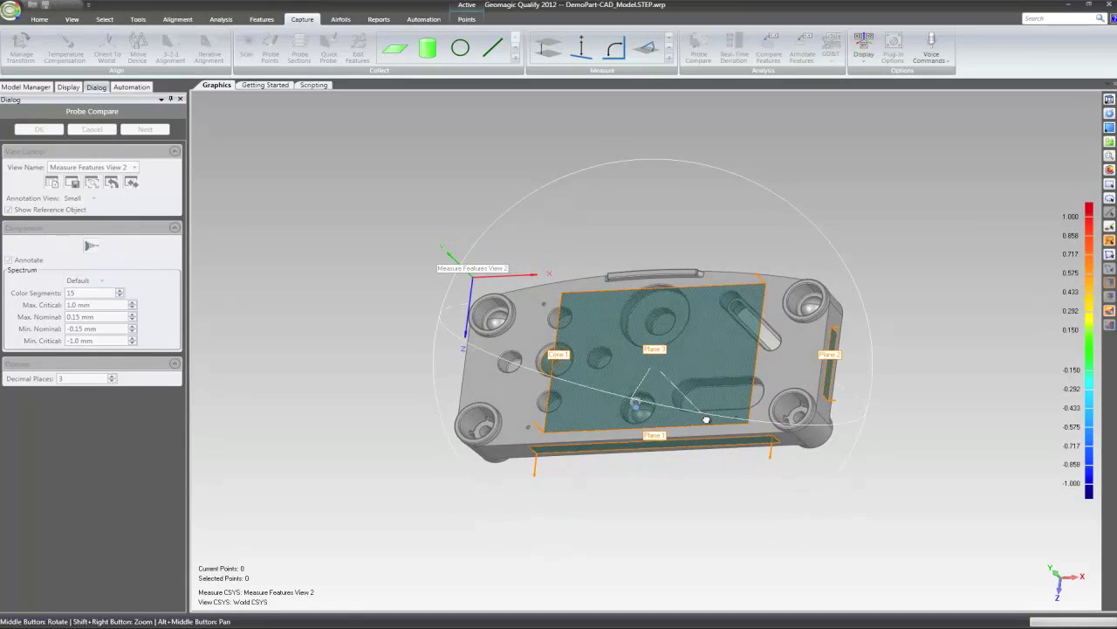
left_click(587, 413)
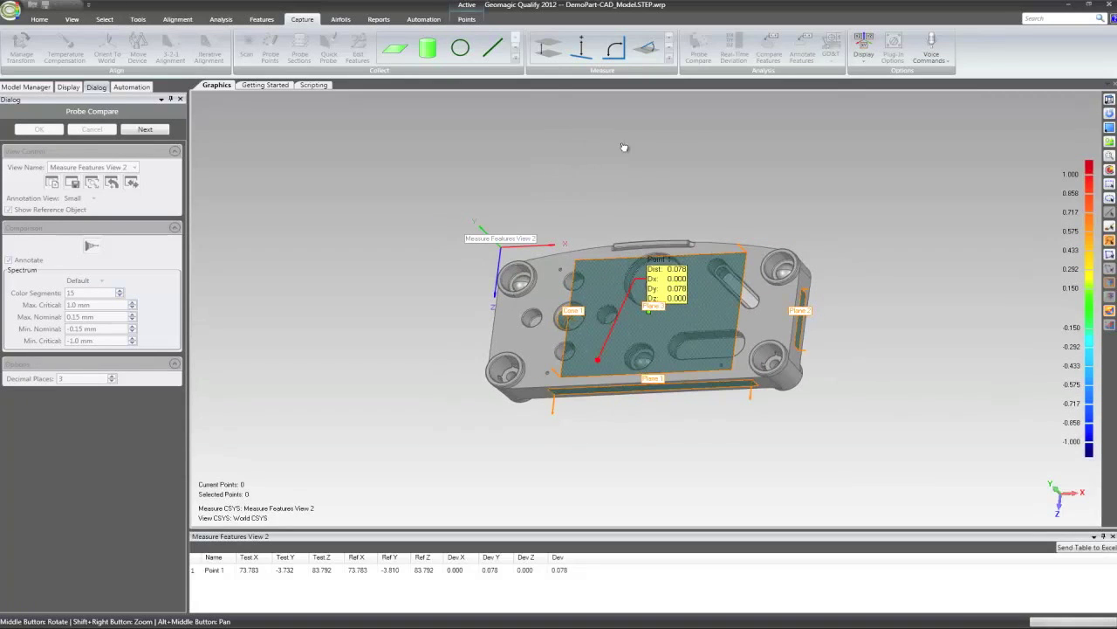
mouse_move(718, 361)
middle_mouse_down()
mouse_move(719, 329)
mouse_move(758, 329)
middle_mouse_up()
left_click(758, 327)
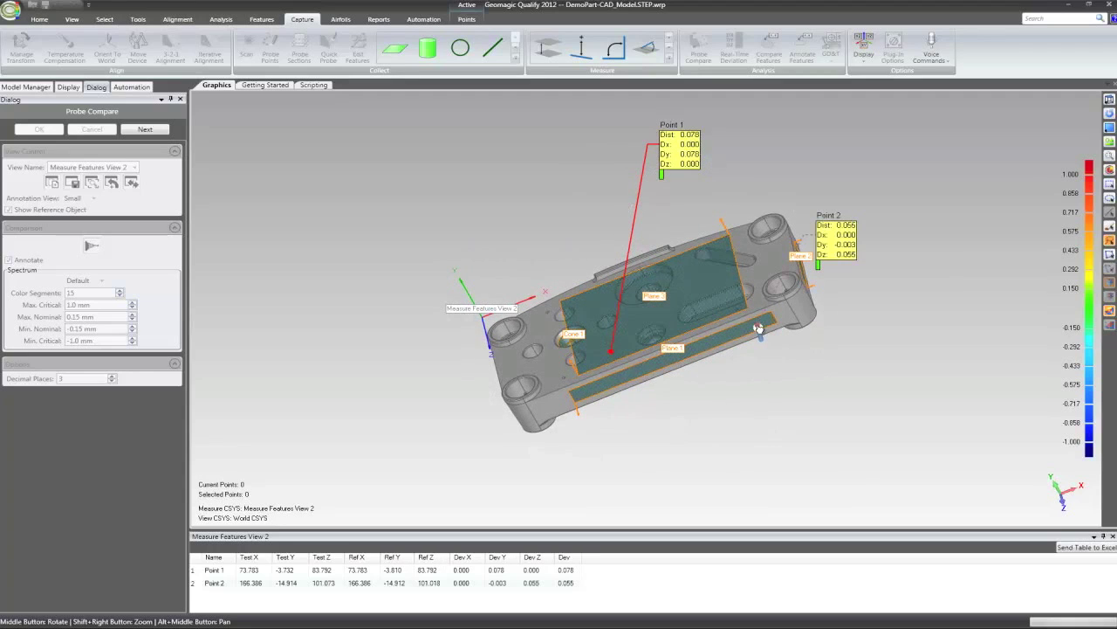
left_click_drag(827, 255, 899, 385)
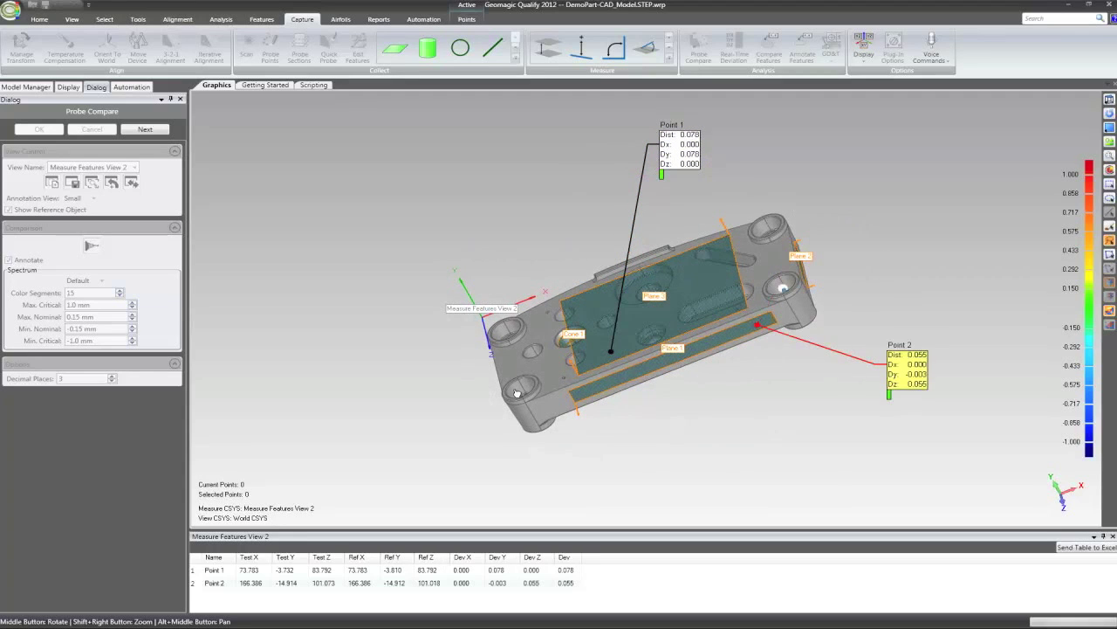
Probe a third annotated point near the part's left end and accept the comparison
mouse_move(516, 393)
middle_mouse_down()
mouse_move(812, 248)
mouse_move(624, 347)
middle_mouse_up()
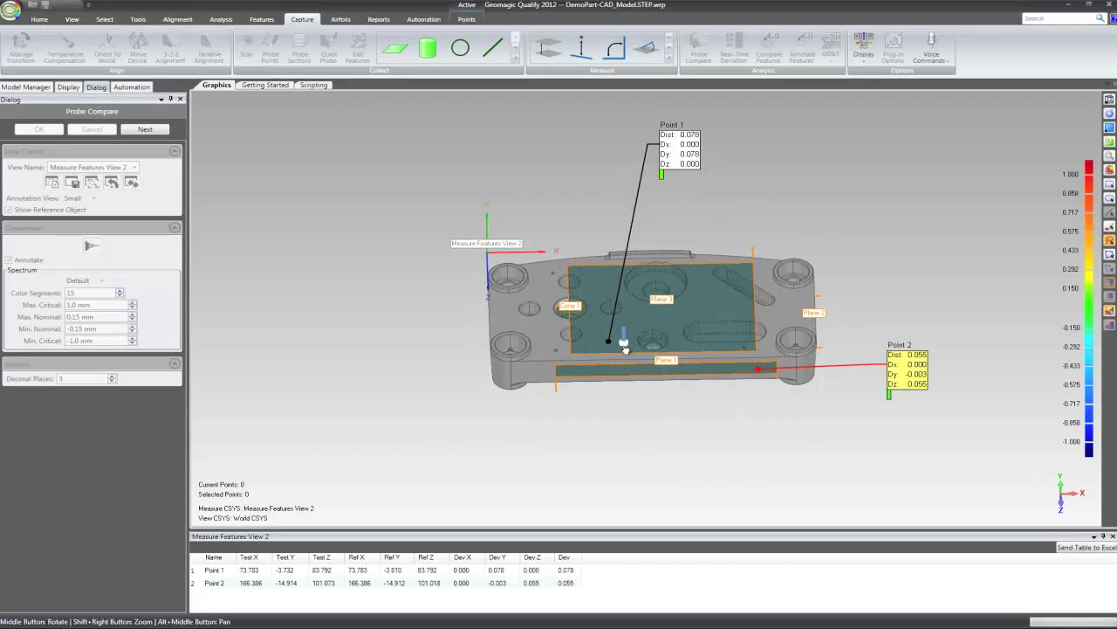
left_click(504, 312)
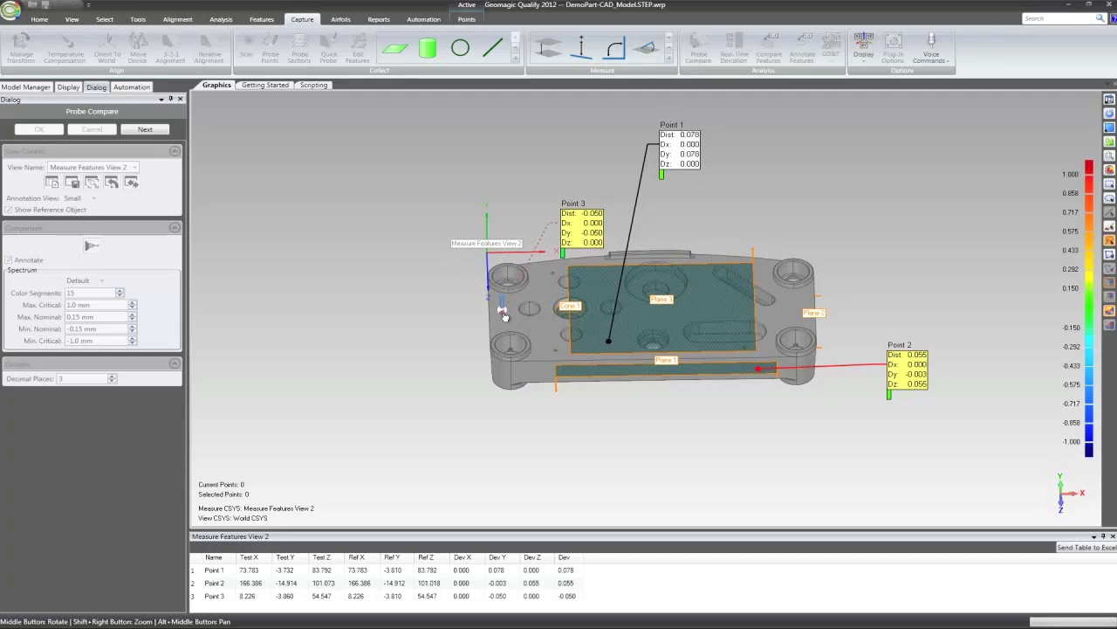
left_click_drag(589, 236, 557, 187)
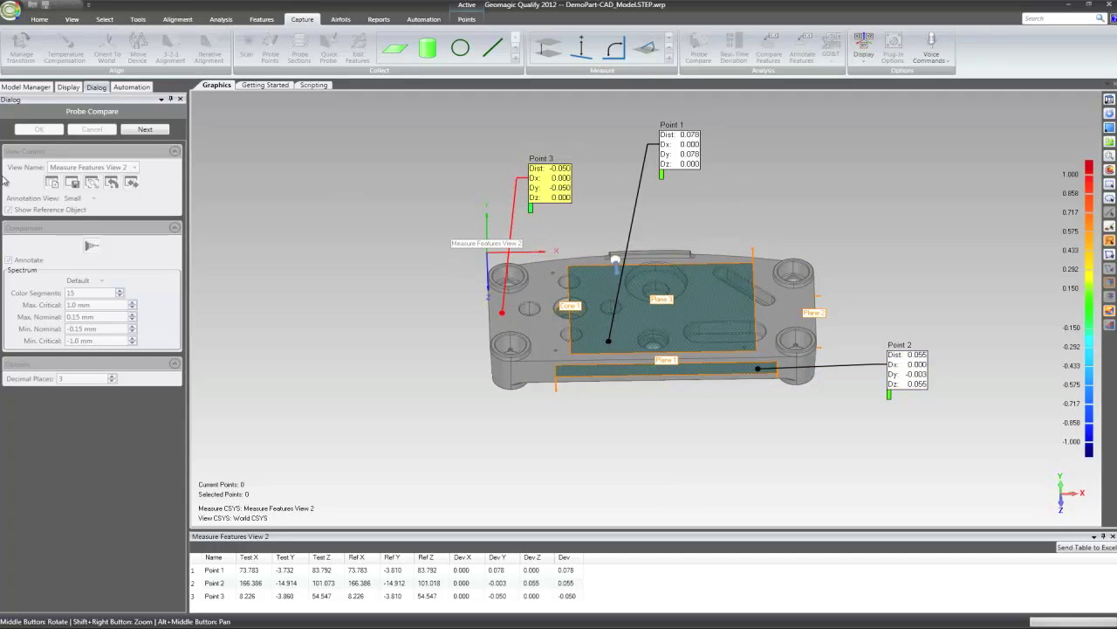
key("Return")
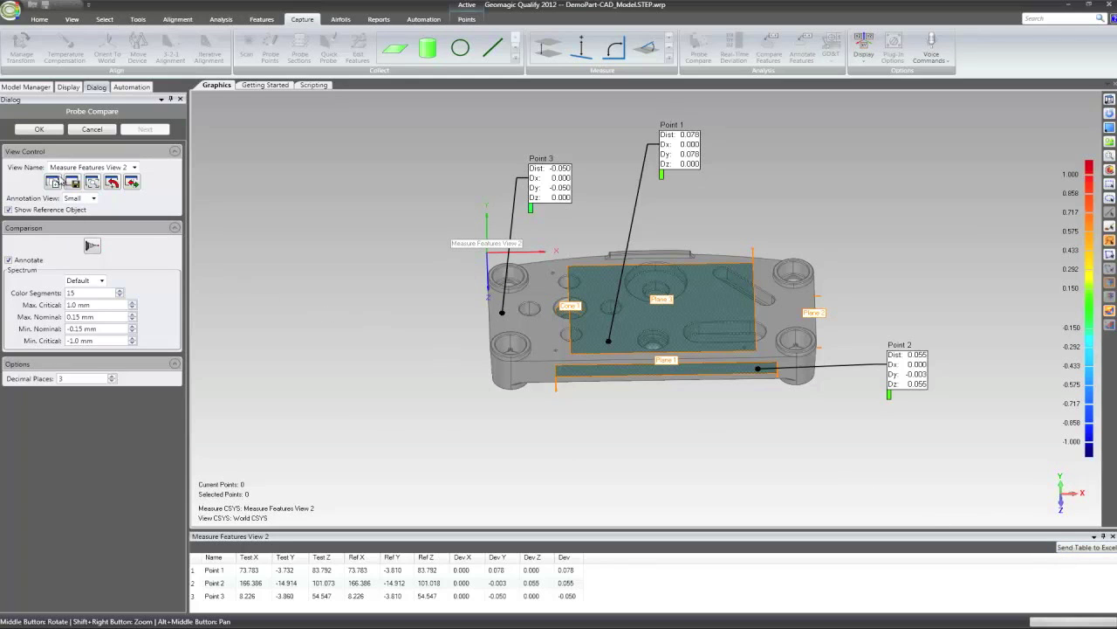
left_click(39, 129)
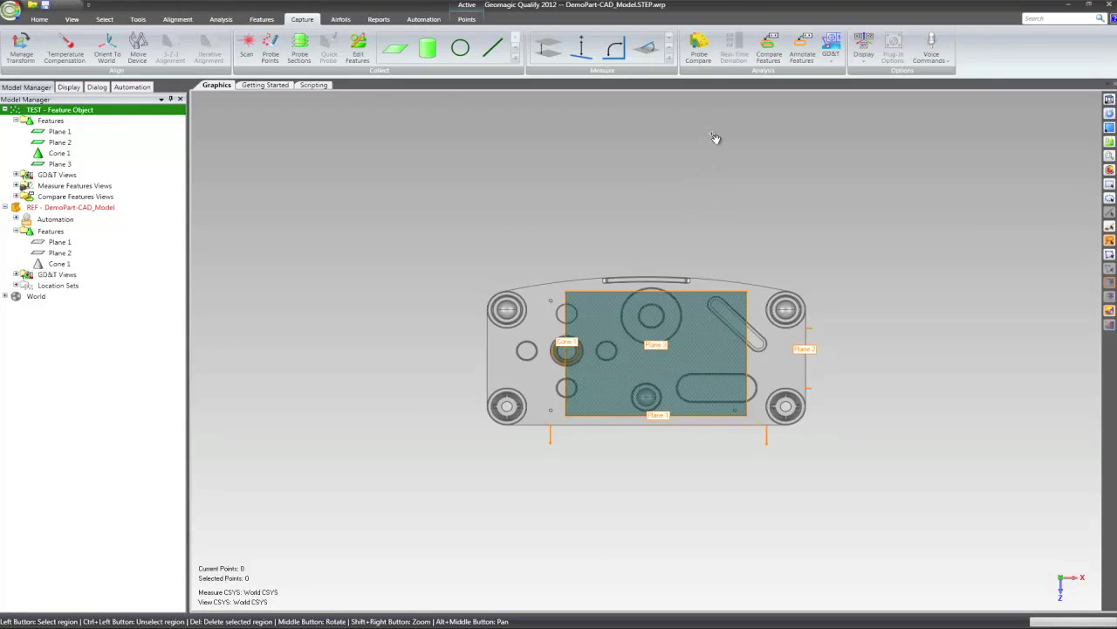
Select the REF - DemoPart-CAD_Model reference part and orbit it into a tilted view
left_click(91, 209)
middle_click_drag(562, 391, 601, 262)
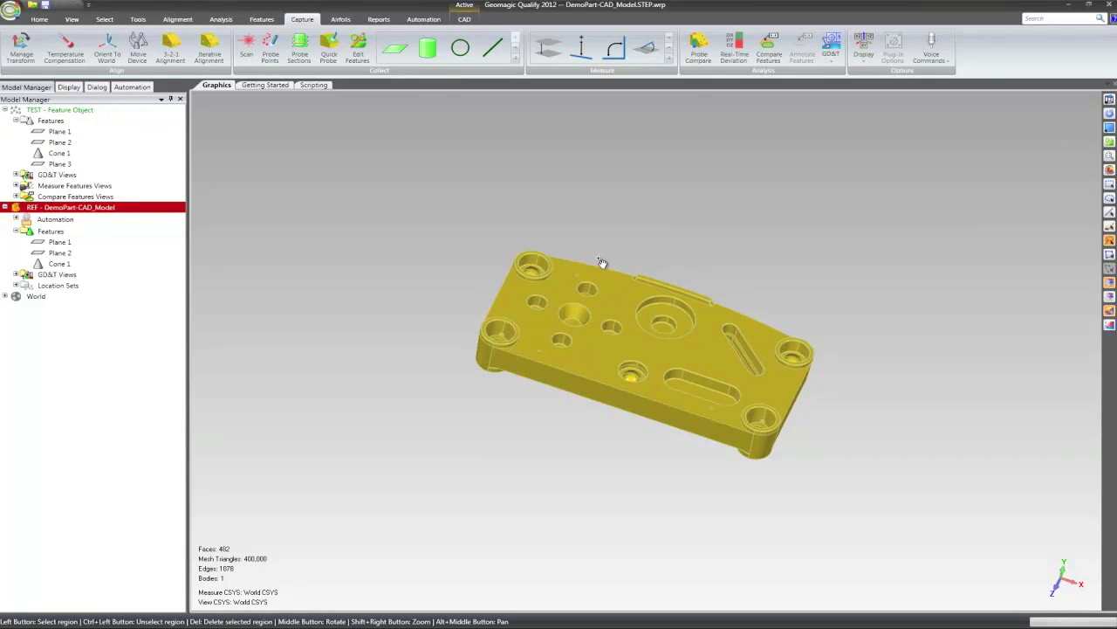
left_click(734, 46)
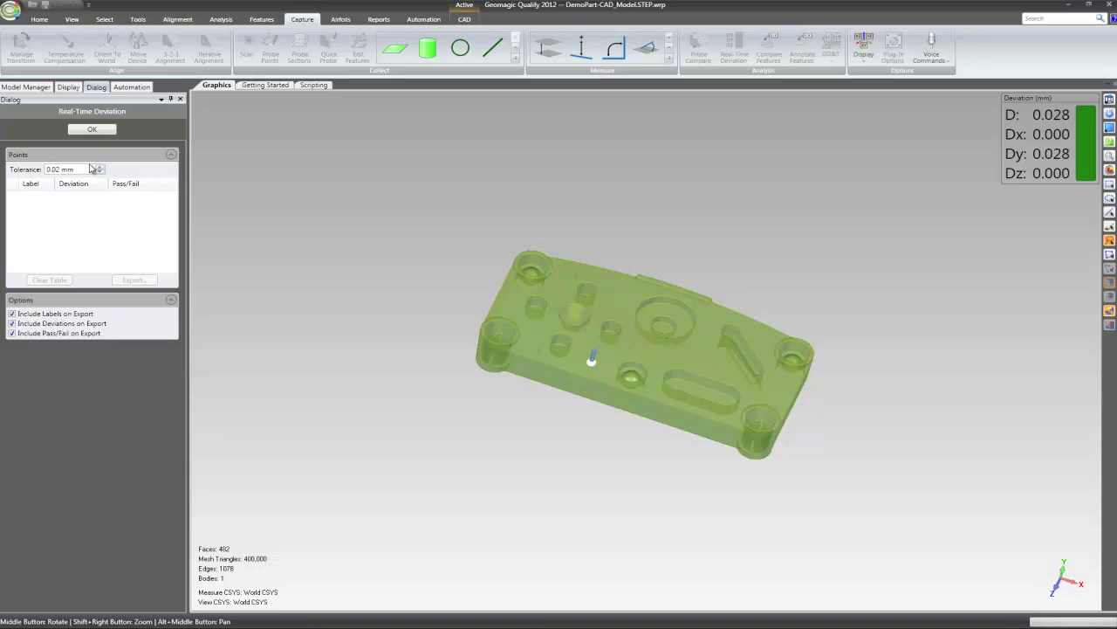
Keep the 0.02 mm tolerance and log Pt1–Pt3 at 0.029, 0.031 and 0.080 mm
left_click(91, 167)
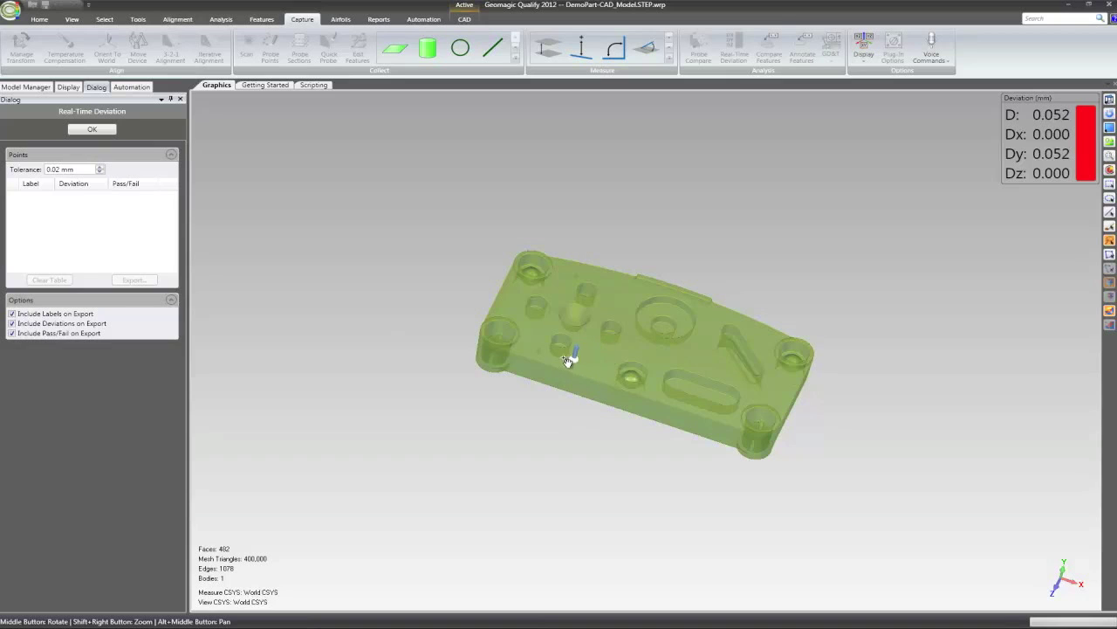
left_click(624, 302)
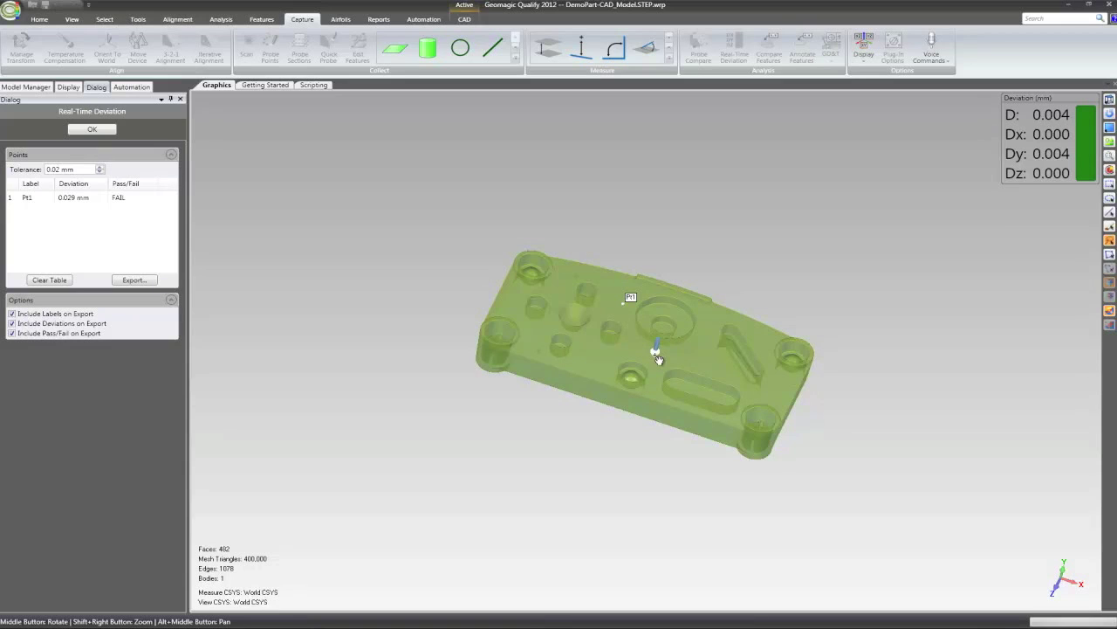
left_click(655, 354)
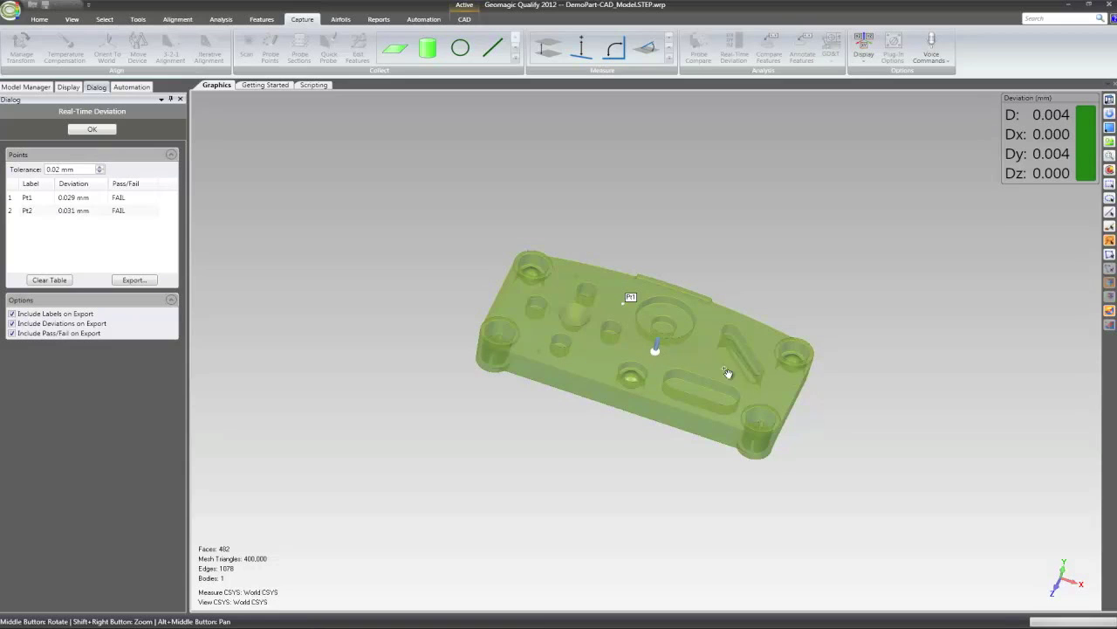
left_click(777, 386)
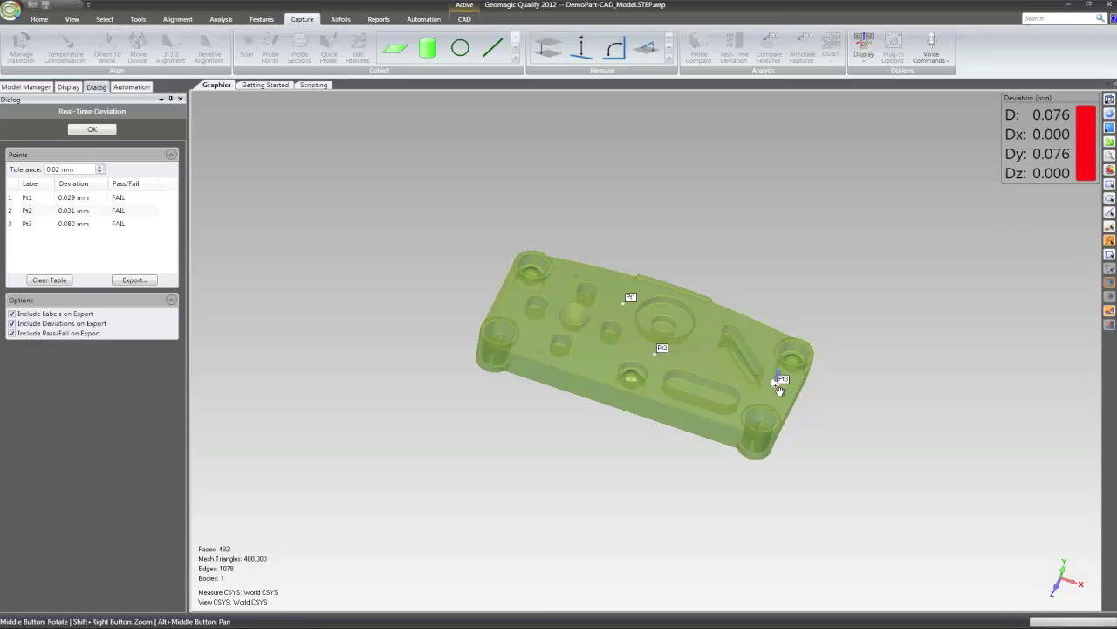